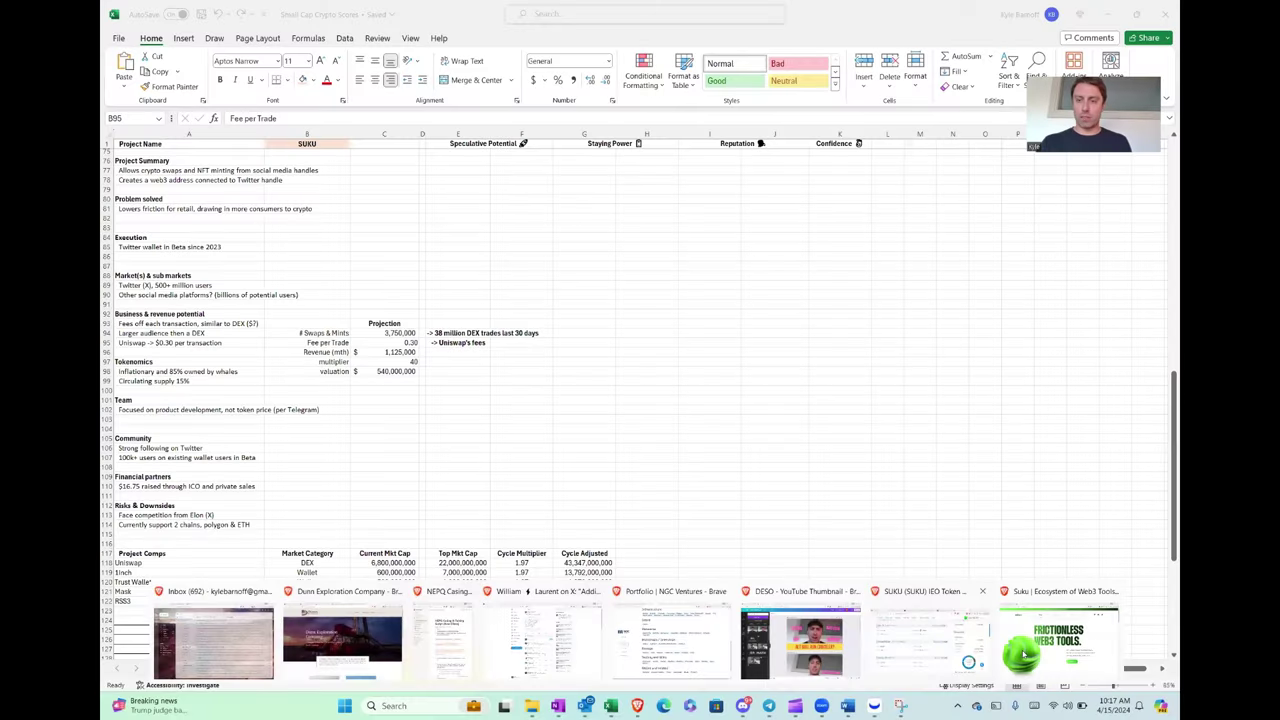
View the Suku homepage at suku.world, then head back toward the Small Cap Crypto Scores workbook
click(1022, 650)
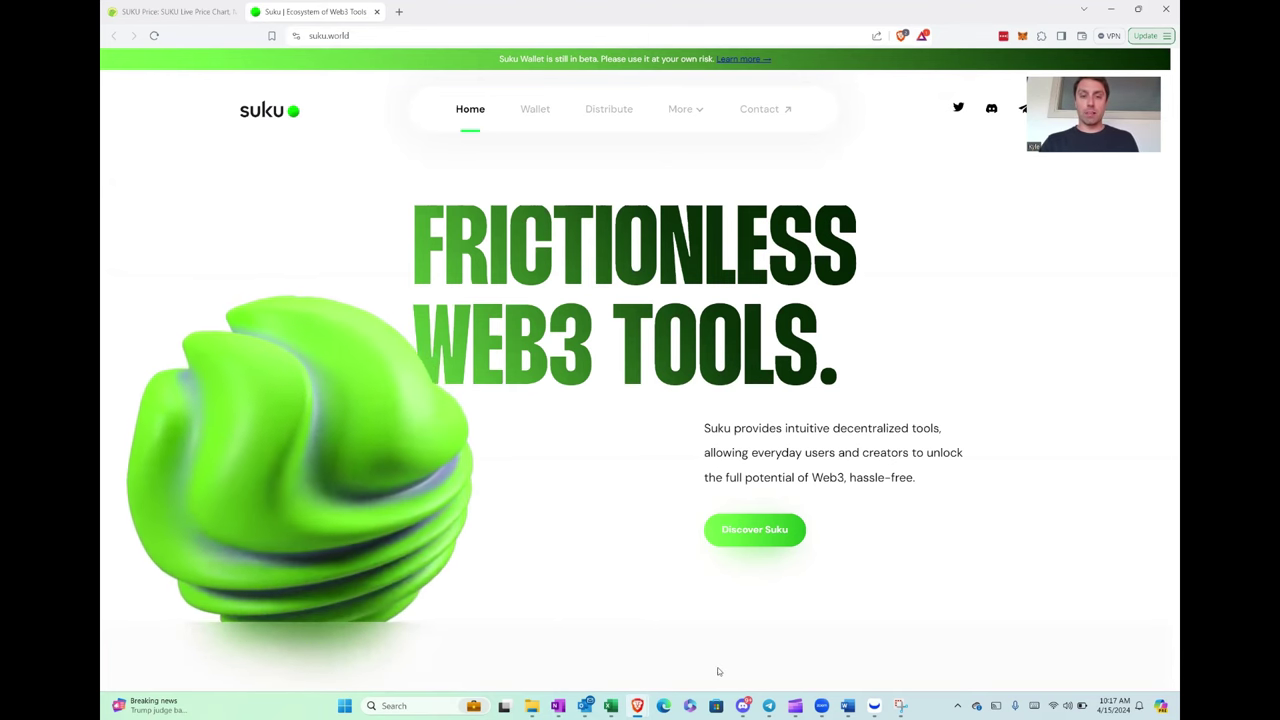
mouse_move(637, 706)
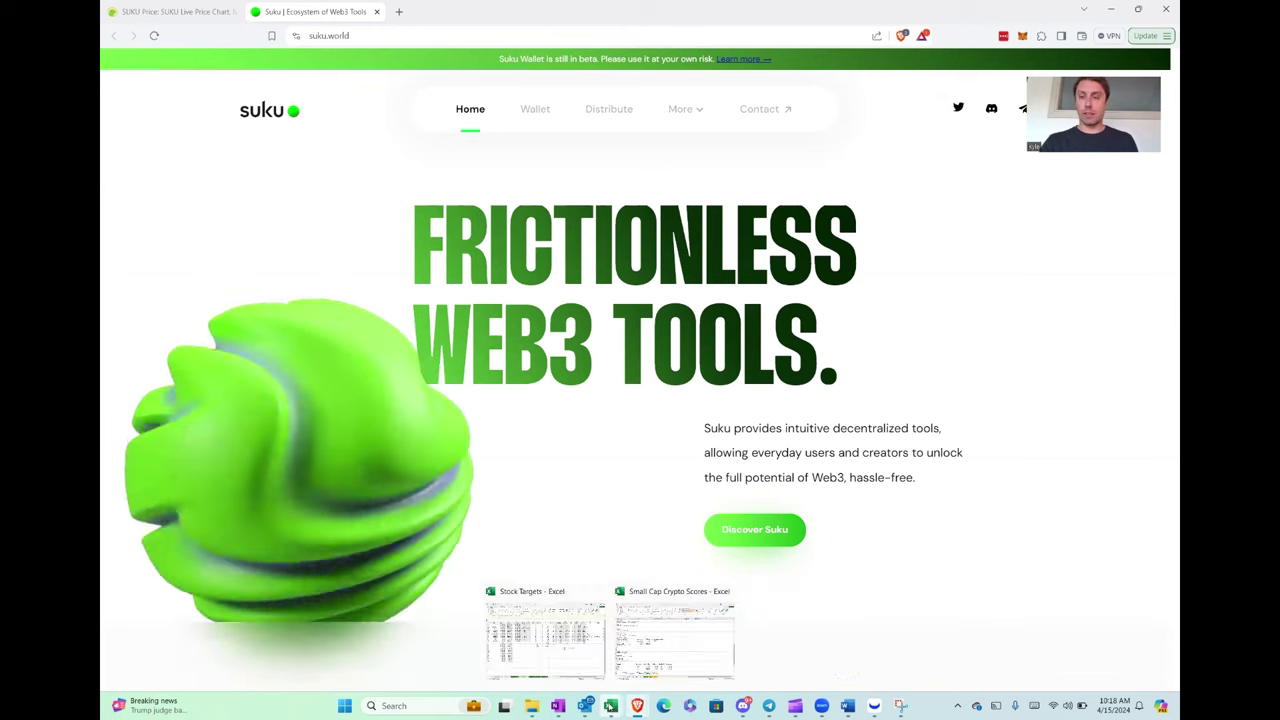
click(644, 664)
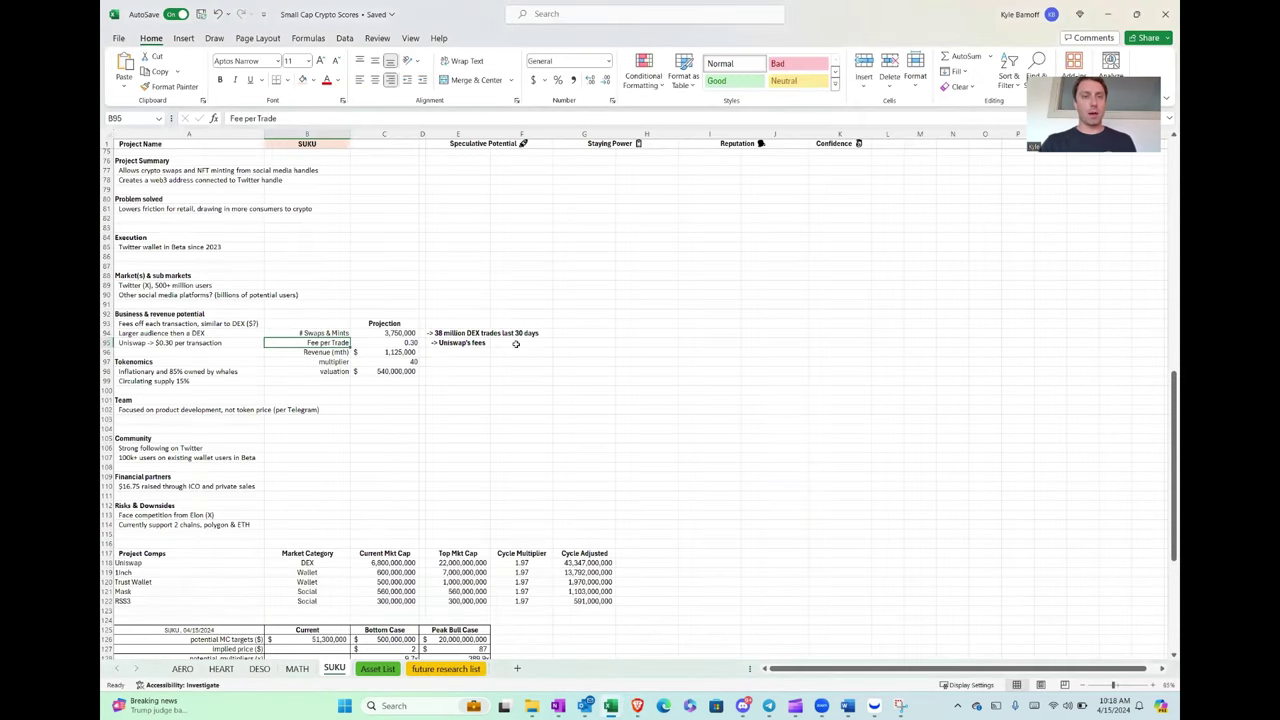
scroll(363, 327, up, 1)
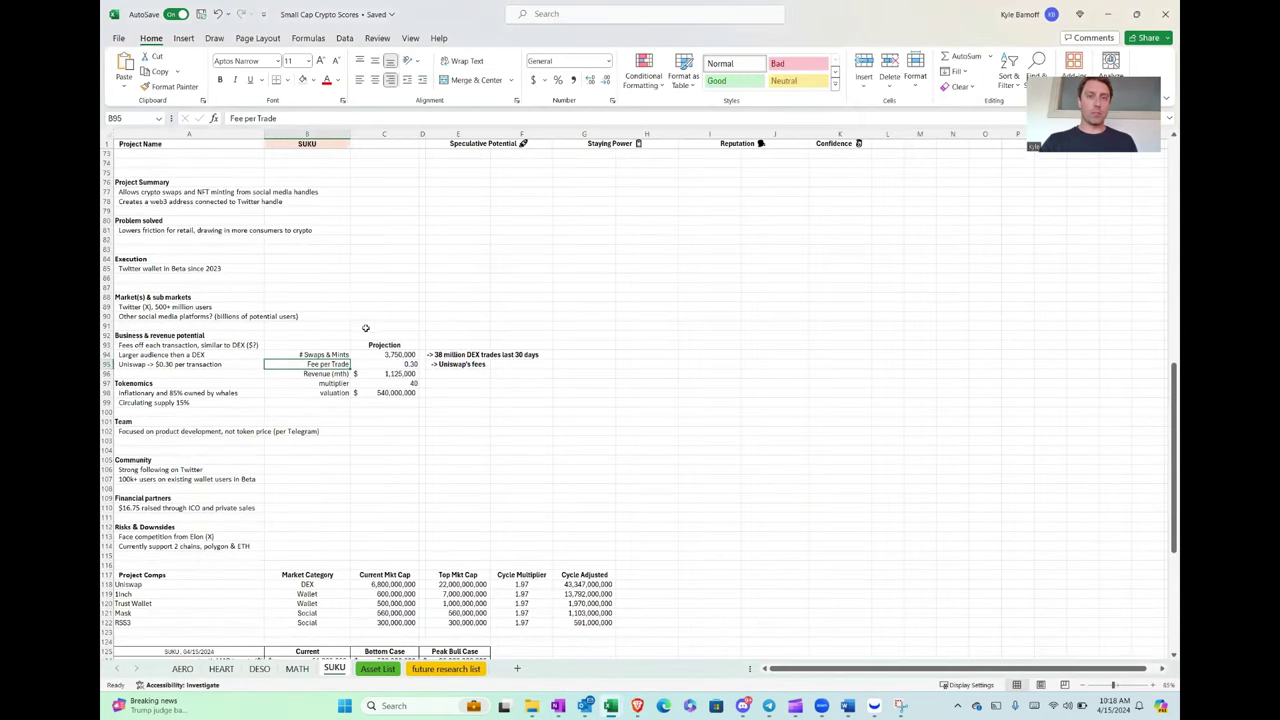
scroll(300, 240, down, 1)
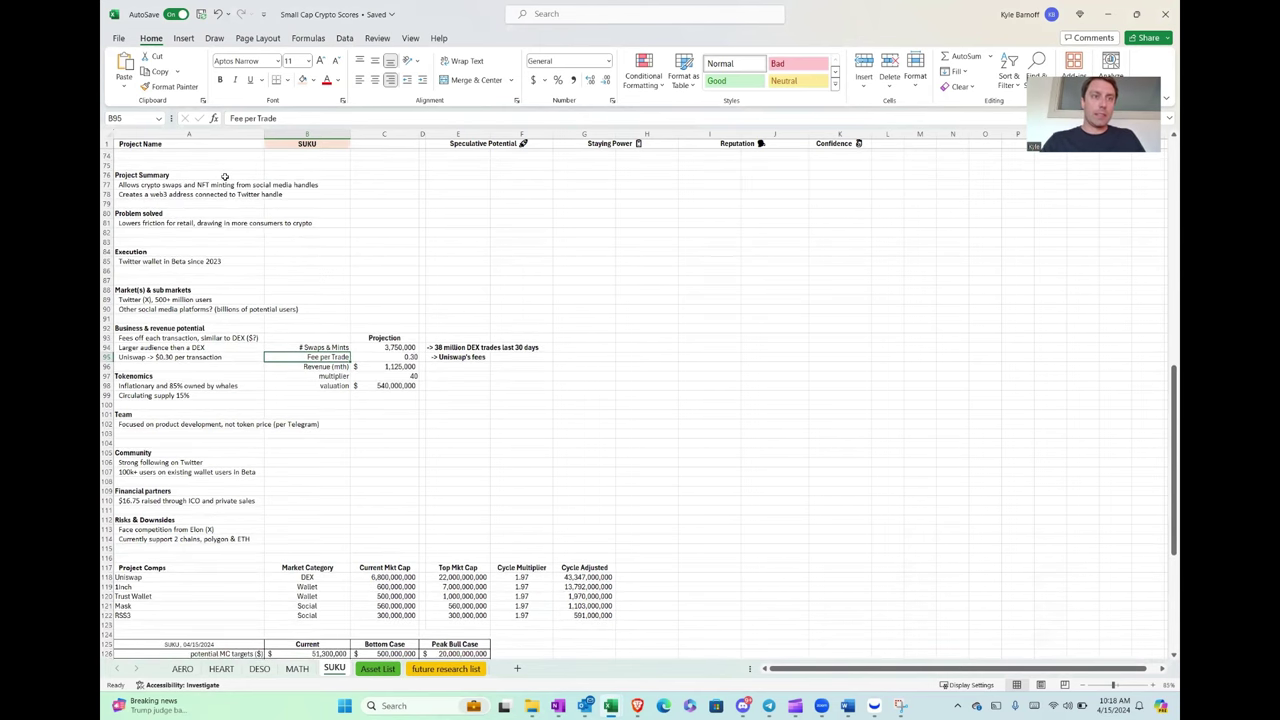
scroll(230, 176, down, 1)
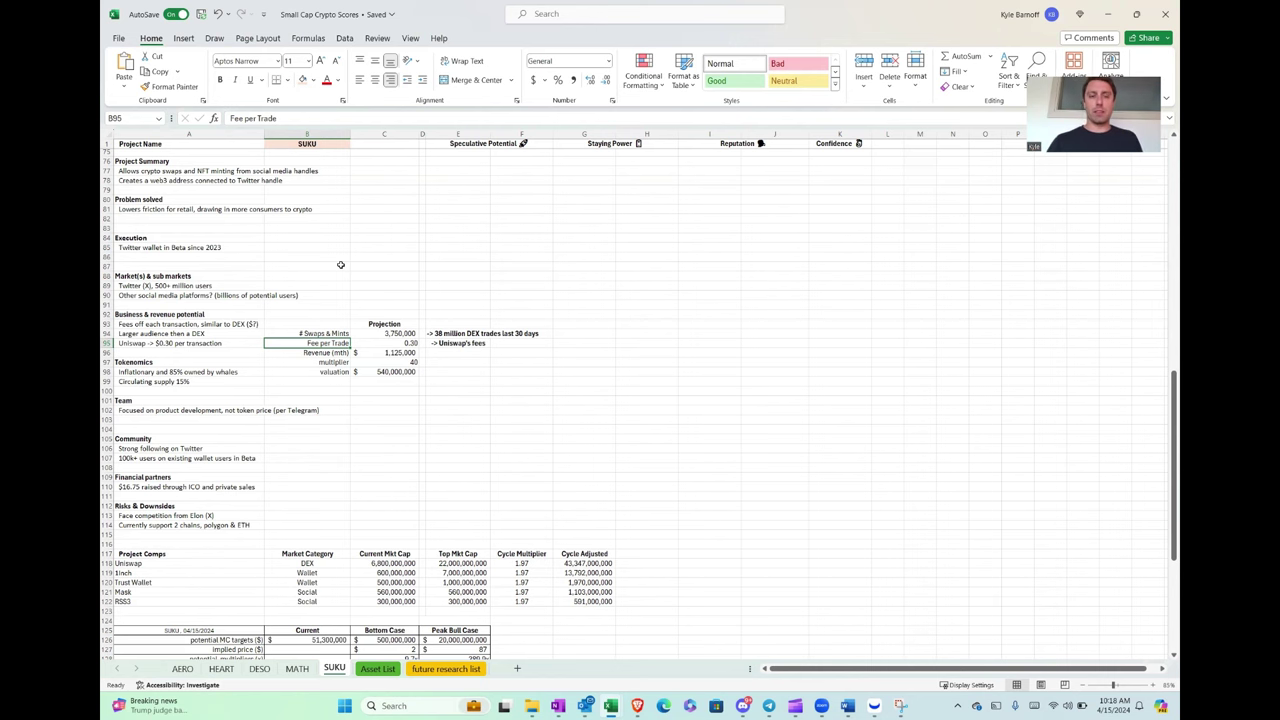
scroll(325, 215, down, 1)
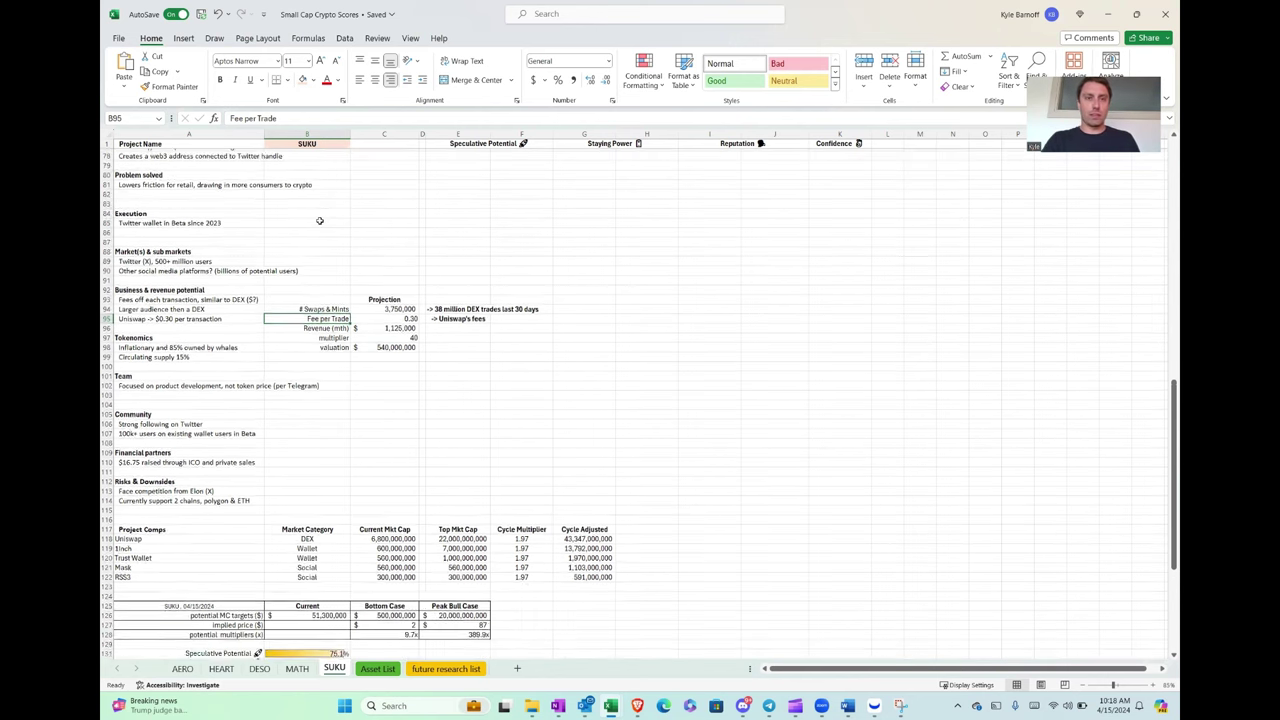
scroll(319, 220, up, 1)
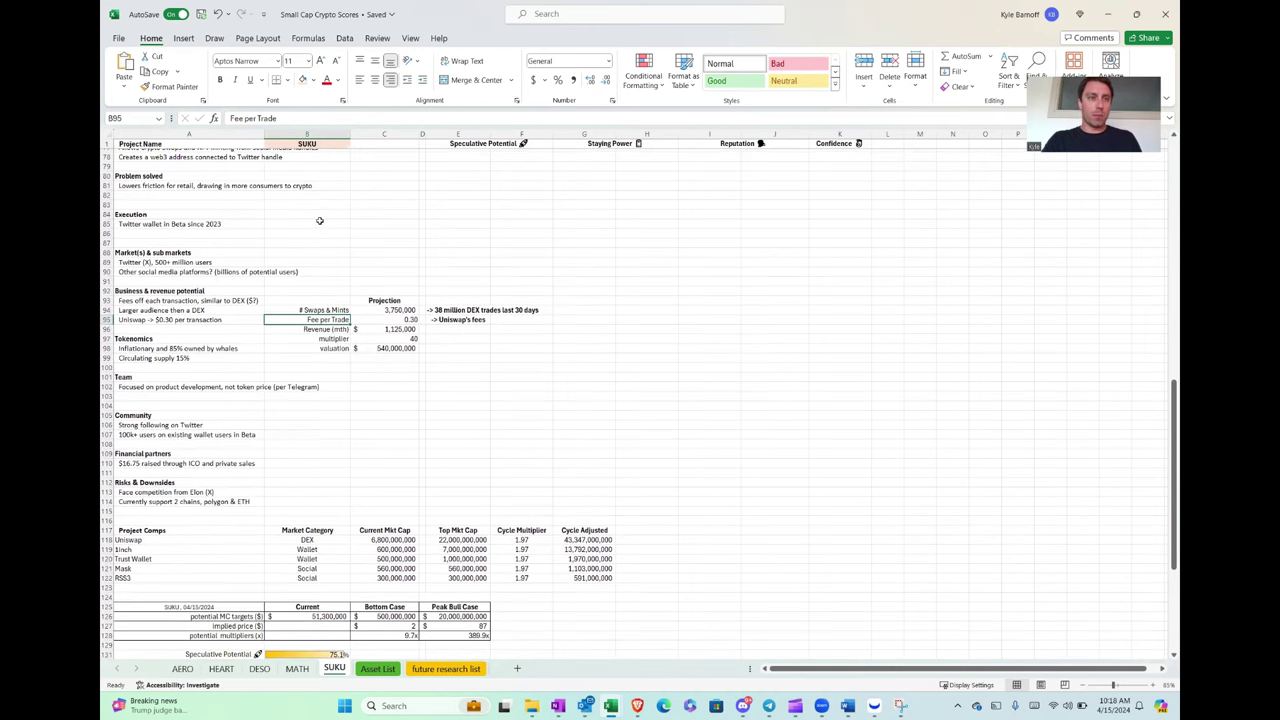
scroll(319, 220, up, 1)
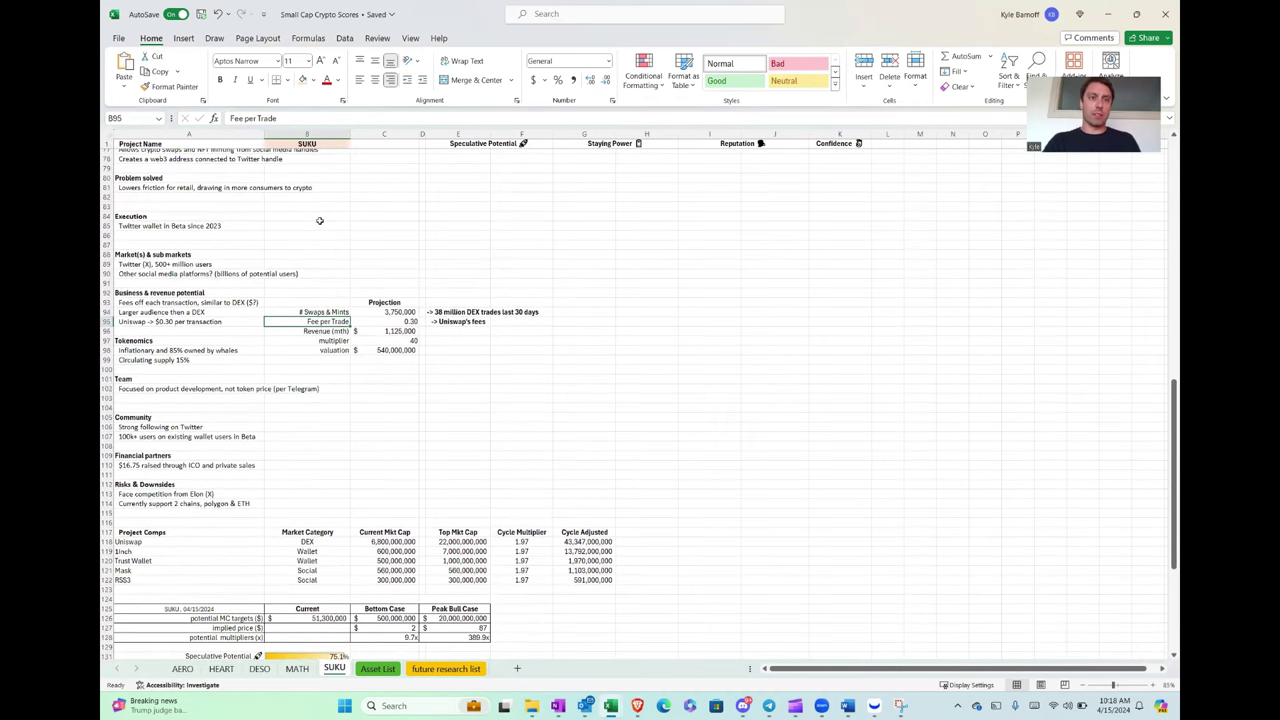
scroll(240, 257, up, 1)
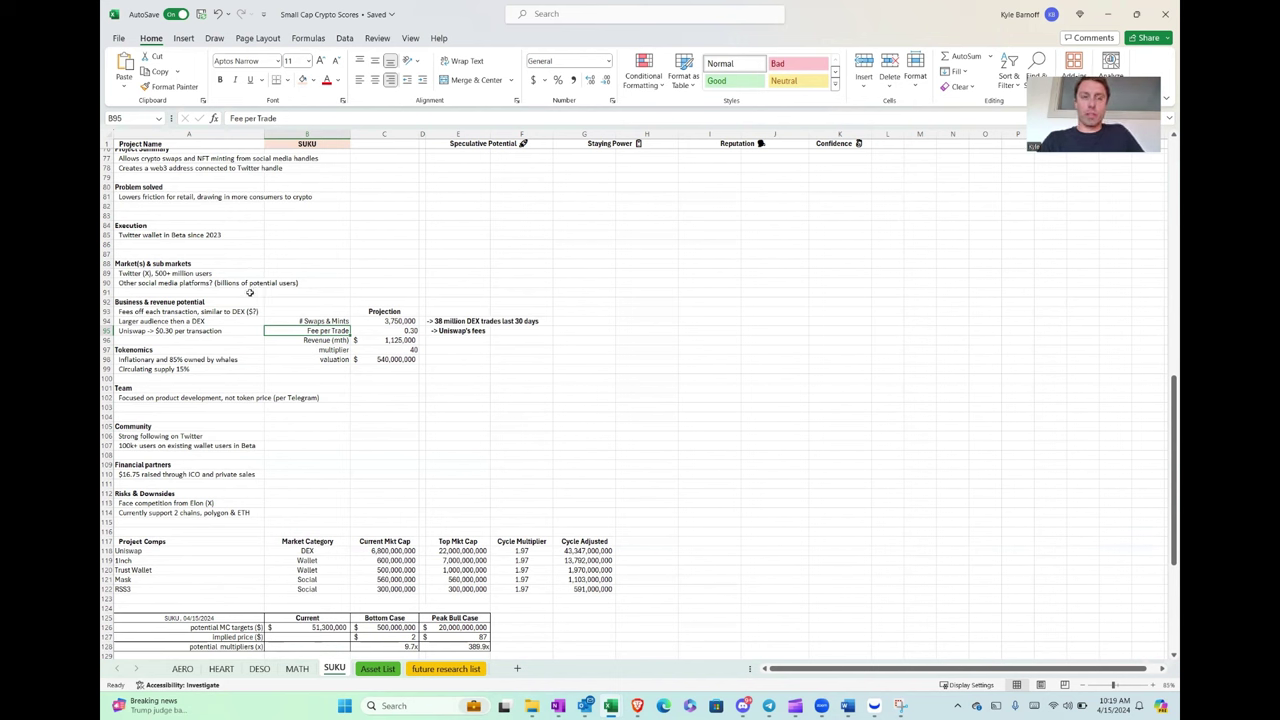
click(248, 262)
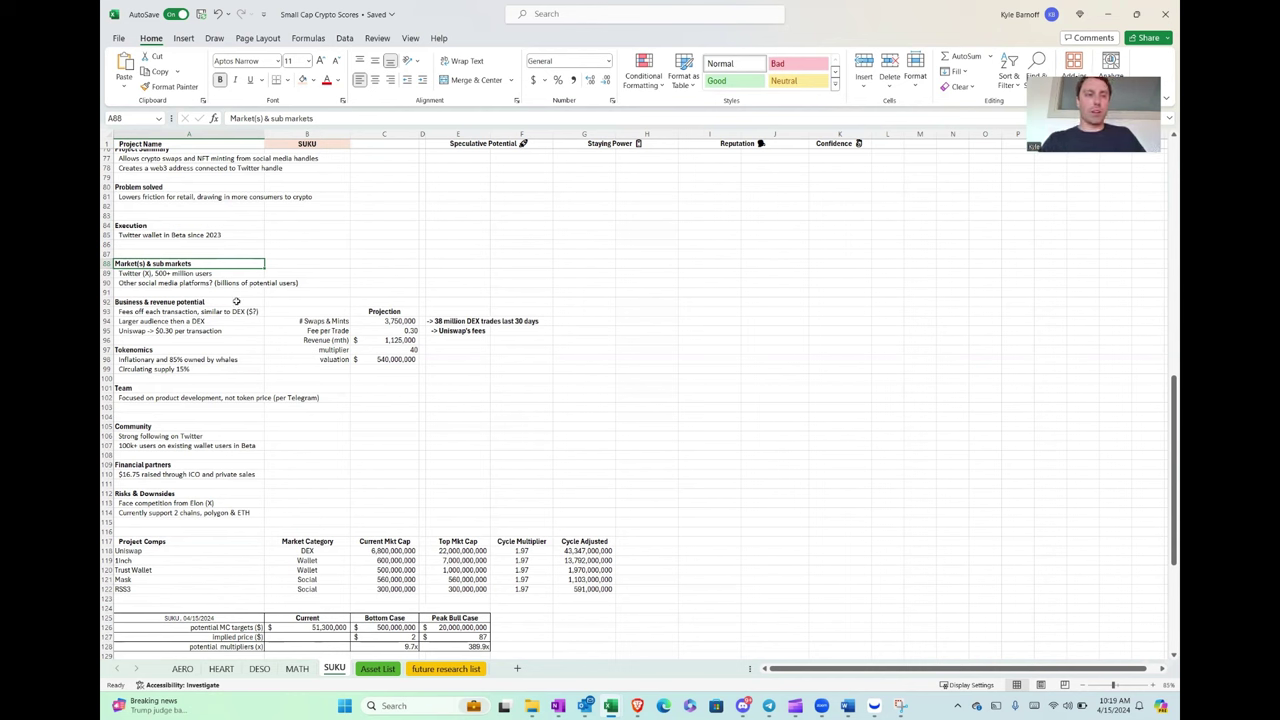
click(236, 301)
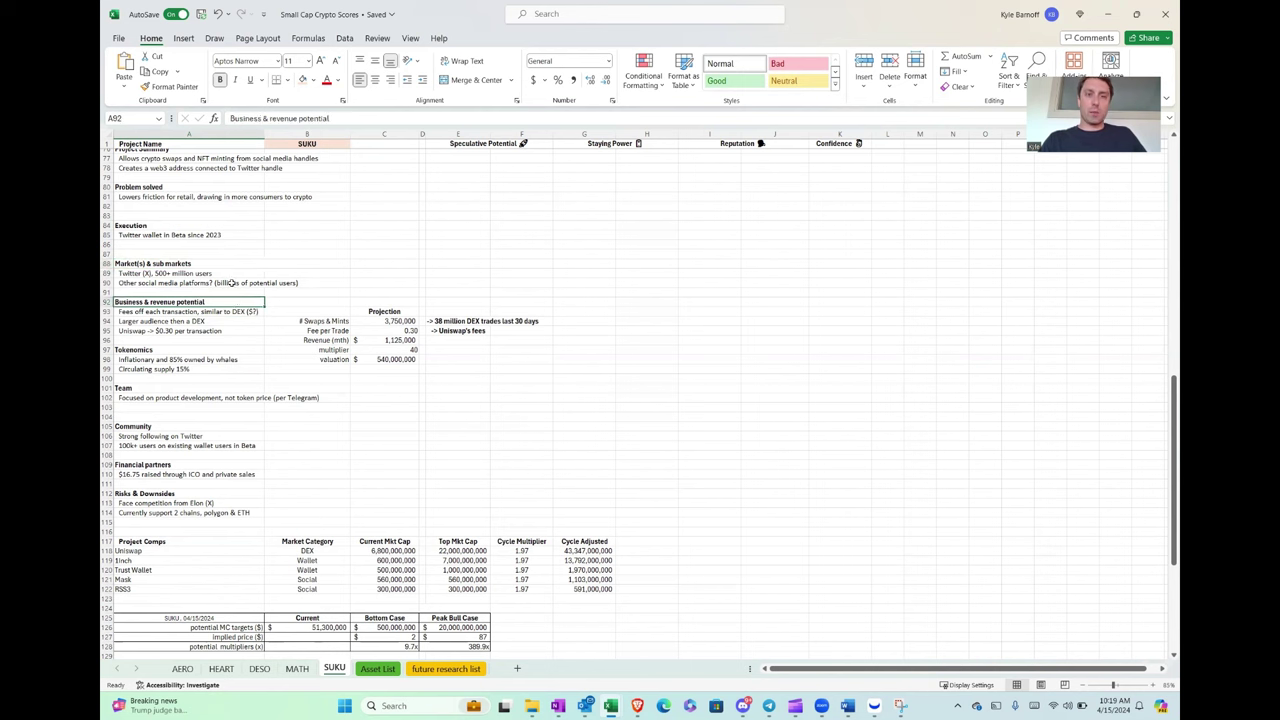
click(225, 291)
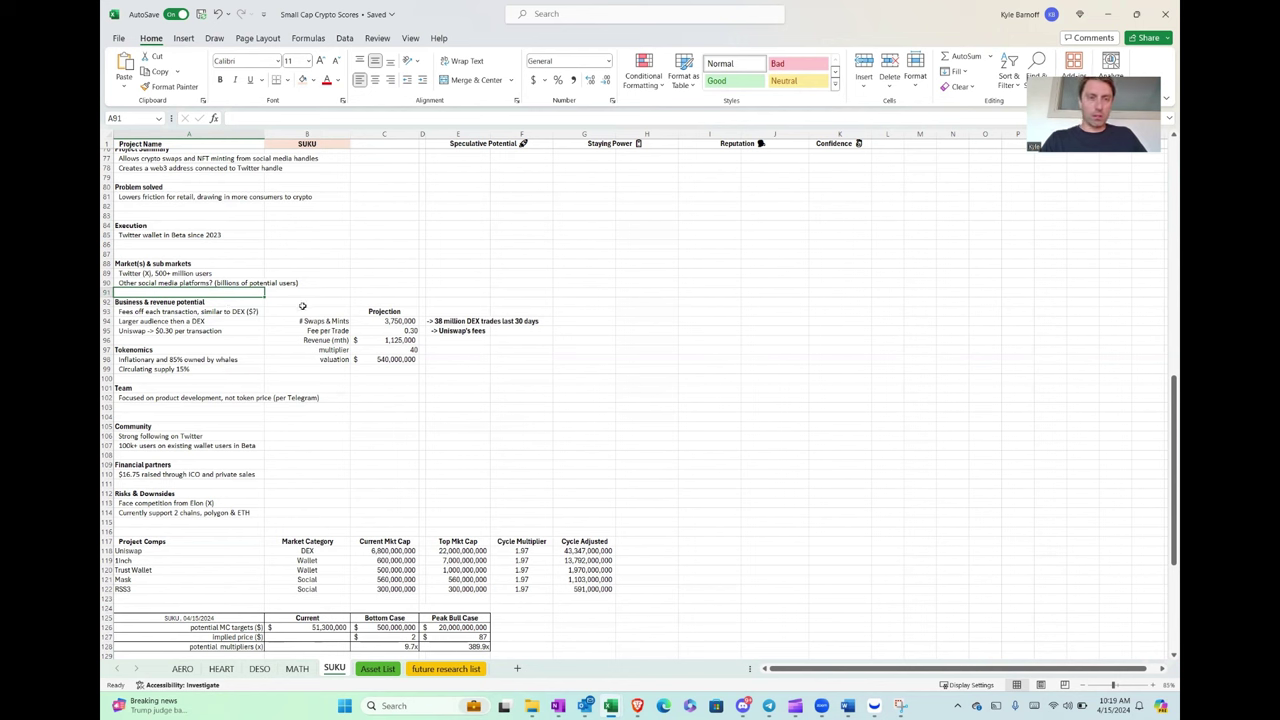
click(234, 301)
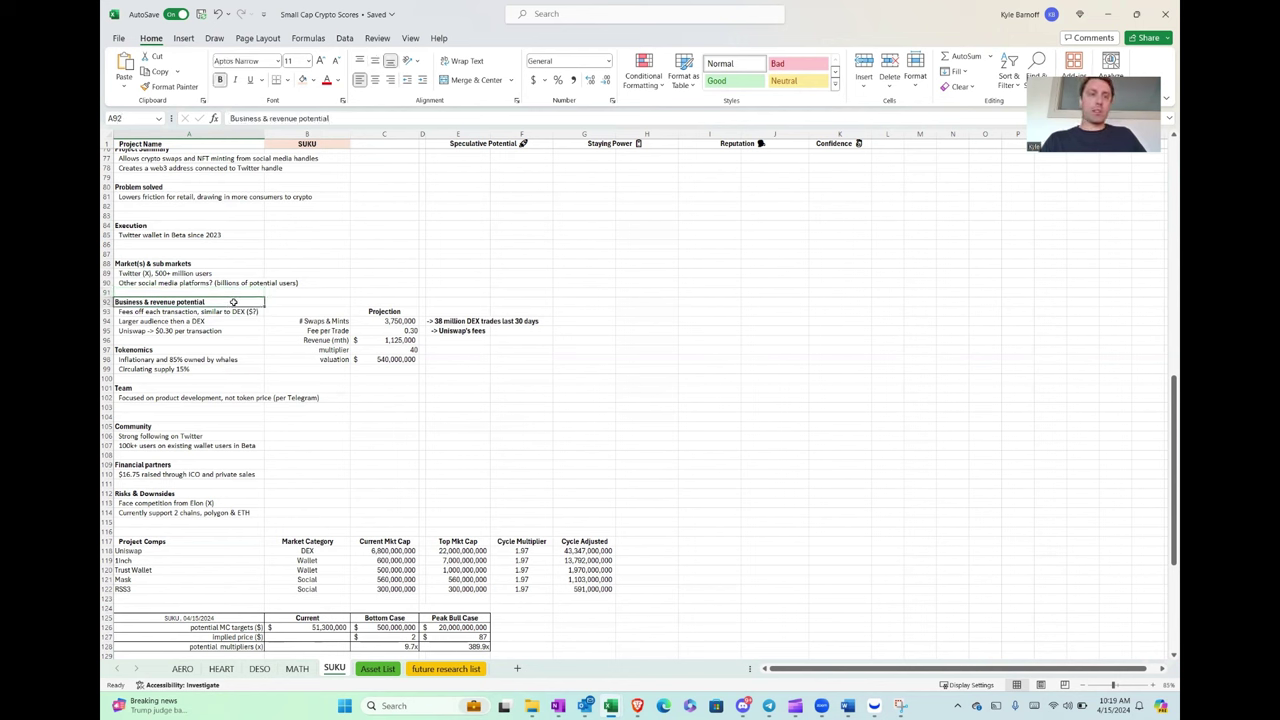
click(243, 330)
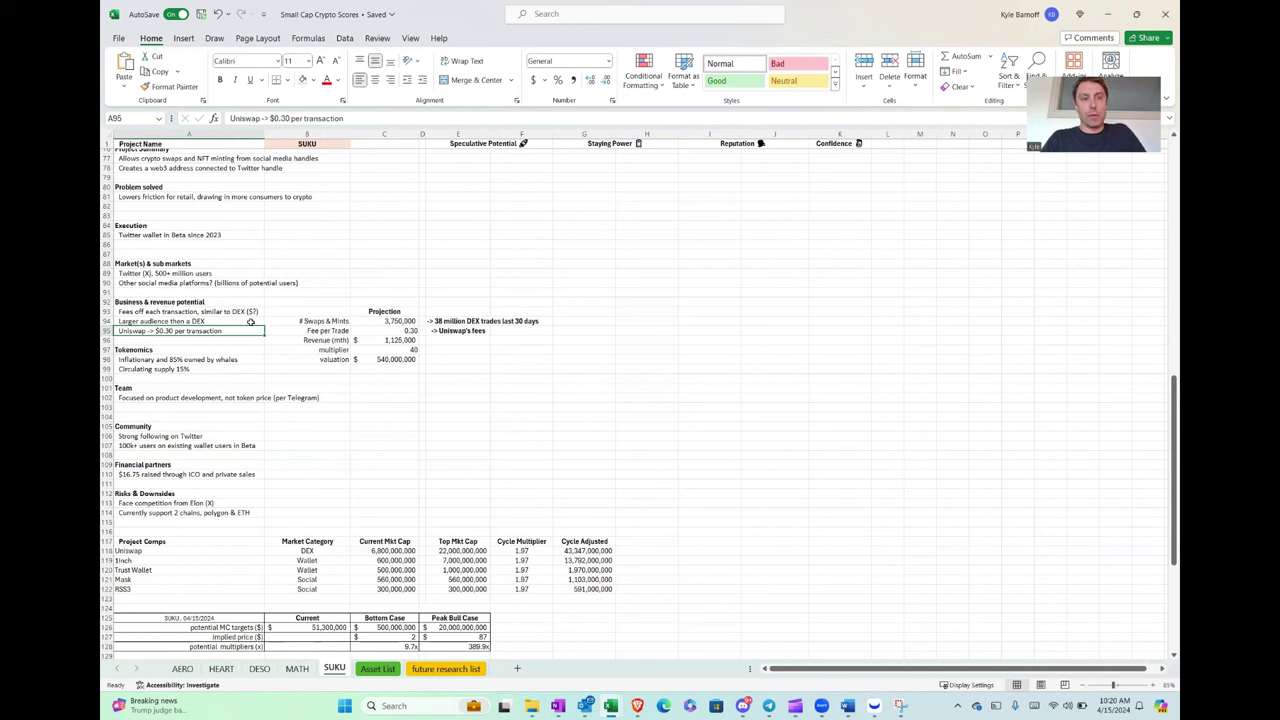
click(251, 321)
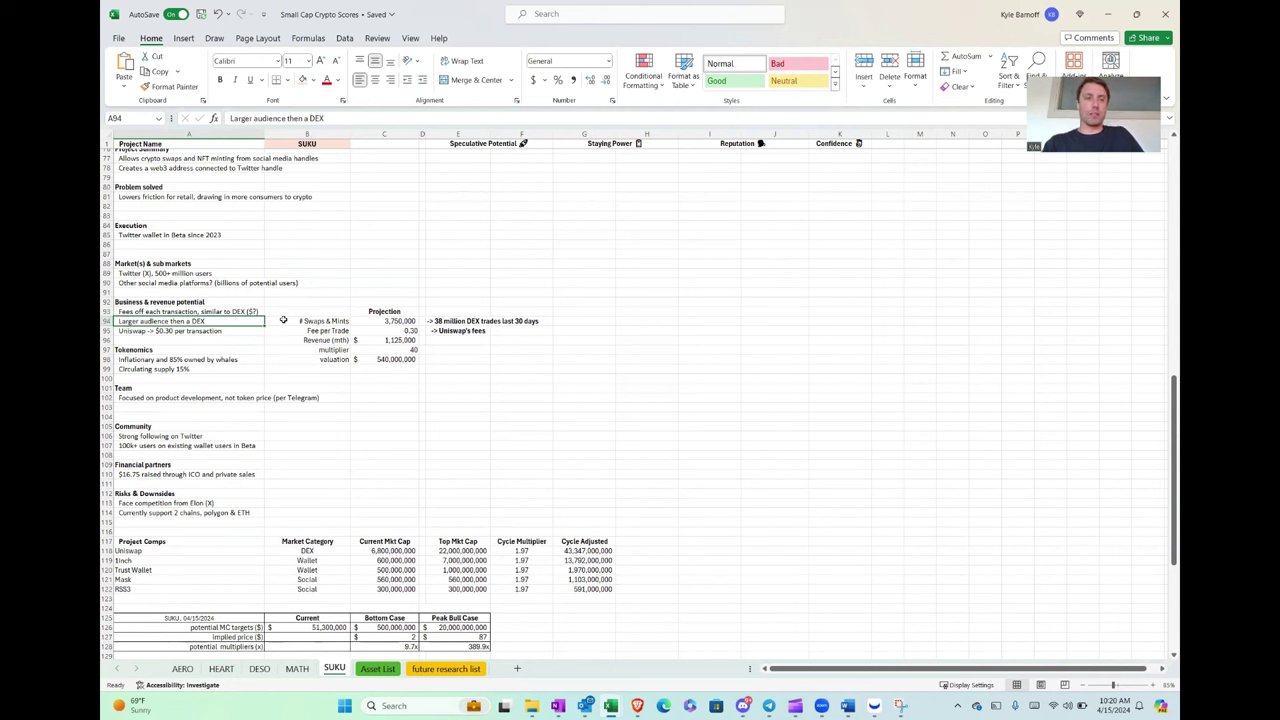
click(283, 320)
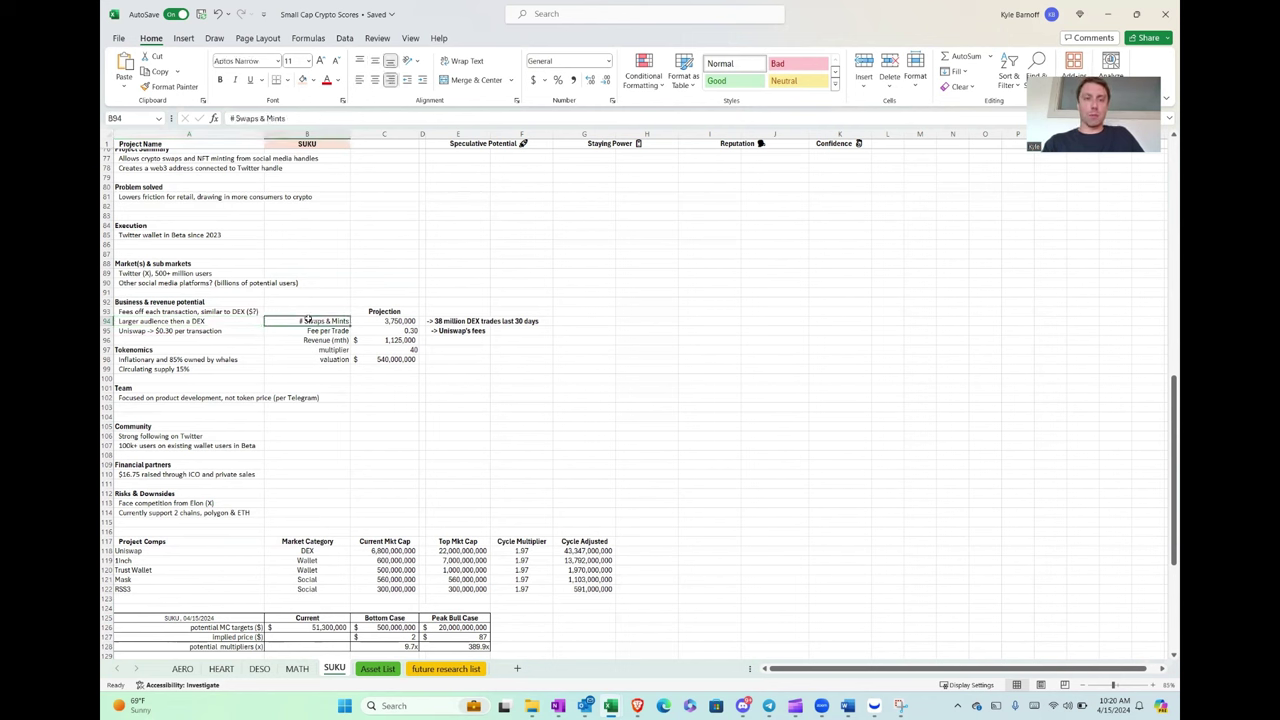
click(364, 321)
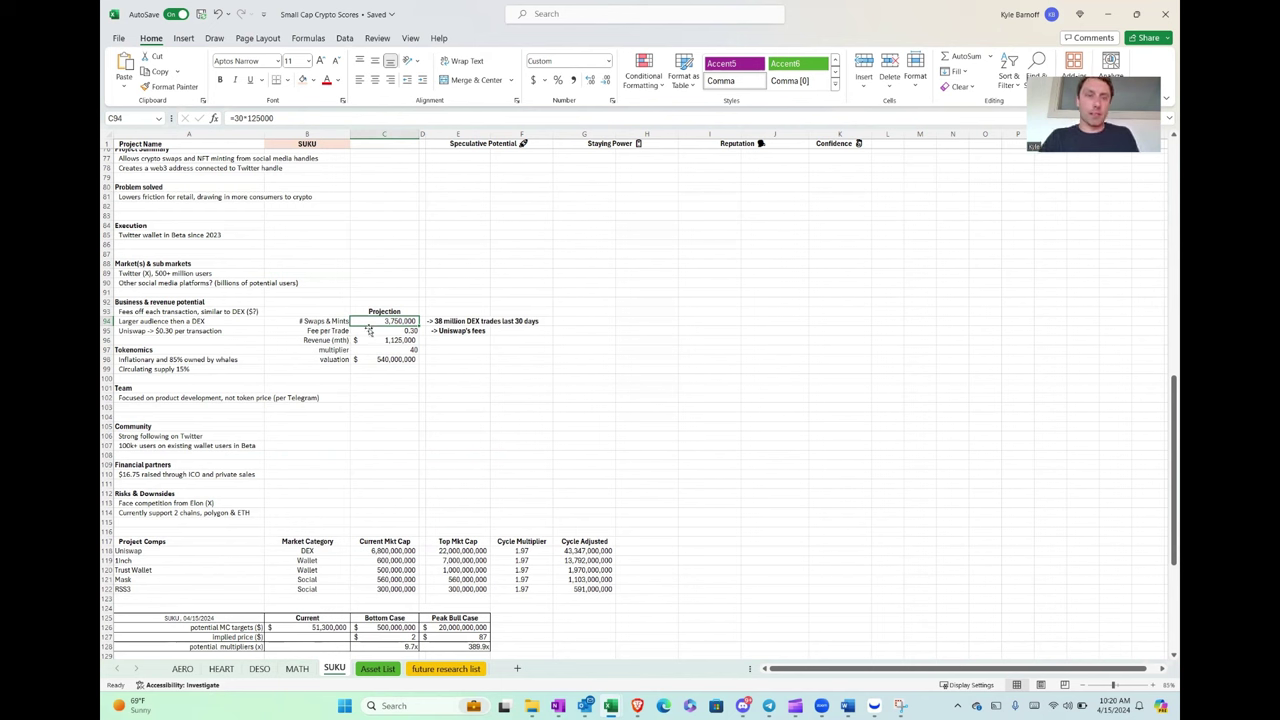
click(333, 333)
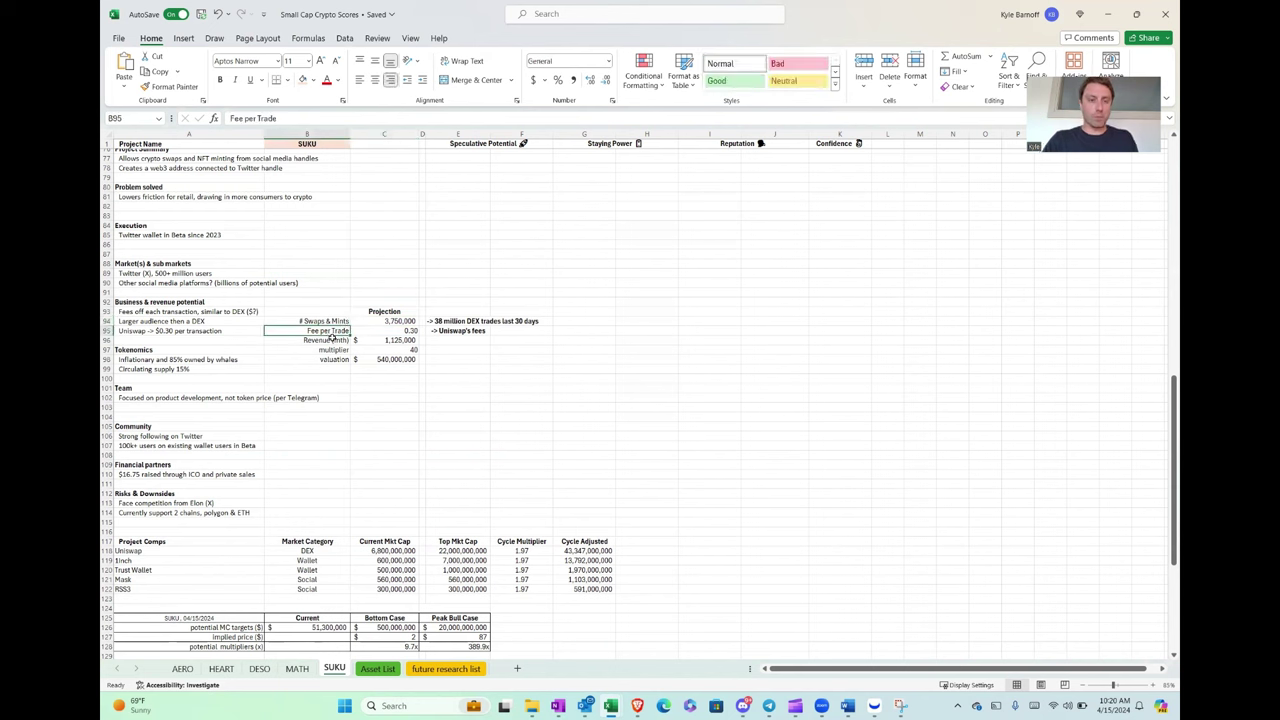
click(325, 340)
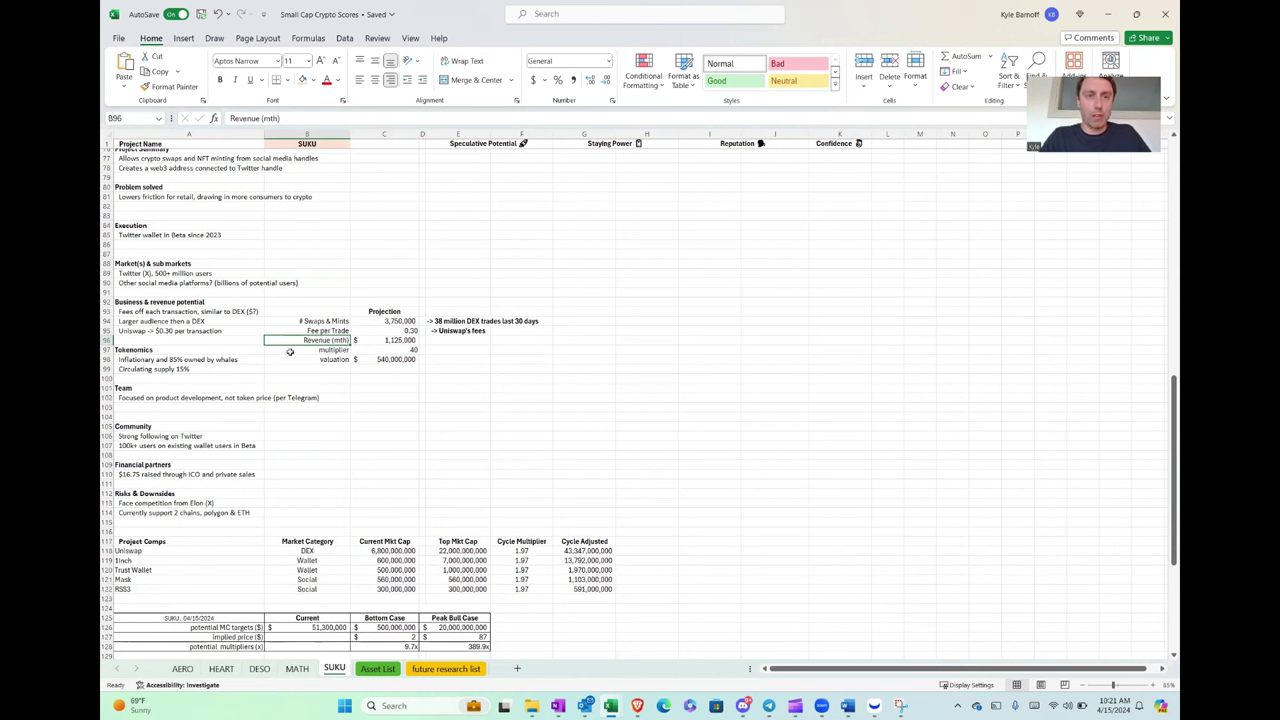
click(290, 351)
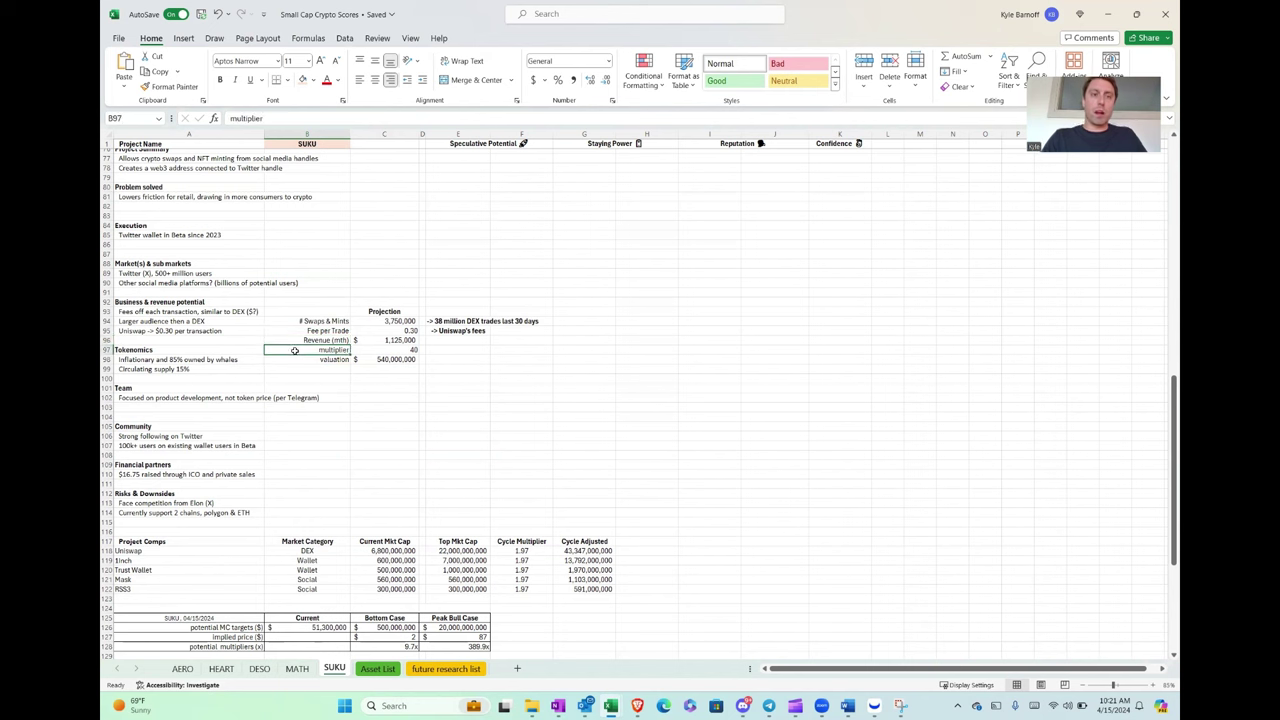
click(359, 360)
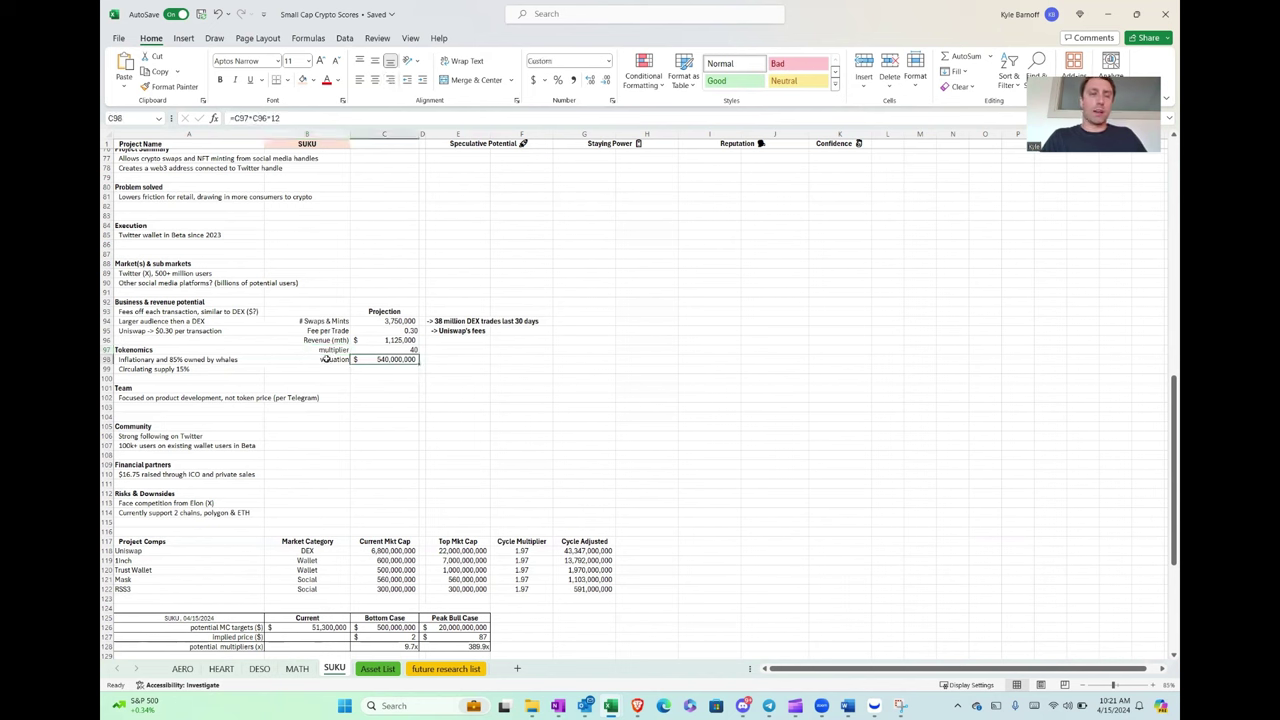
click(327, 364)
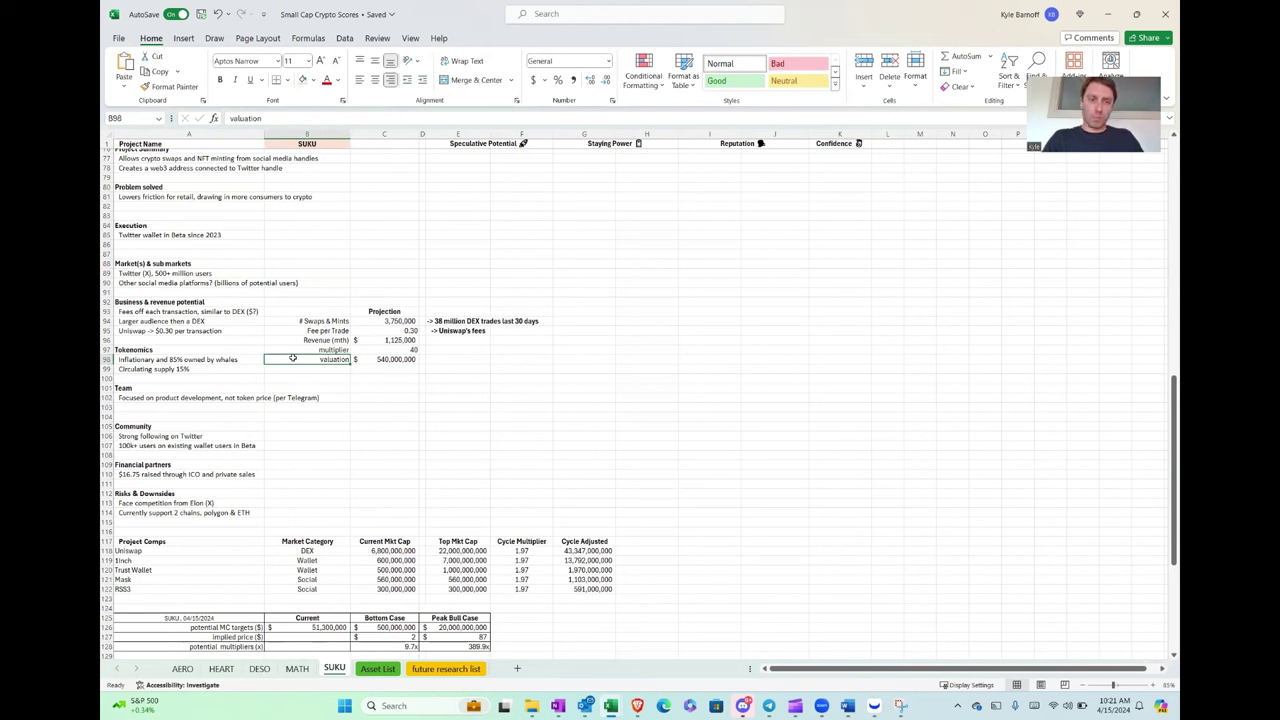
click(230, 349)
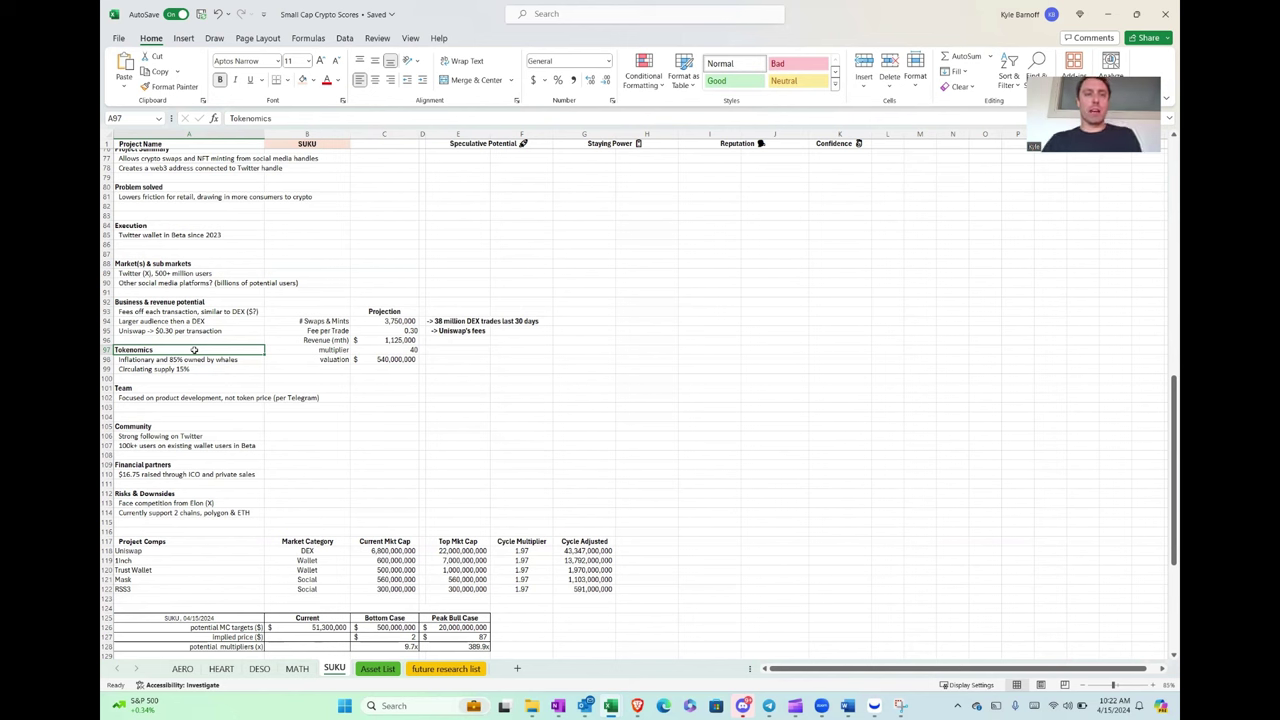
click(199, 387)
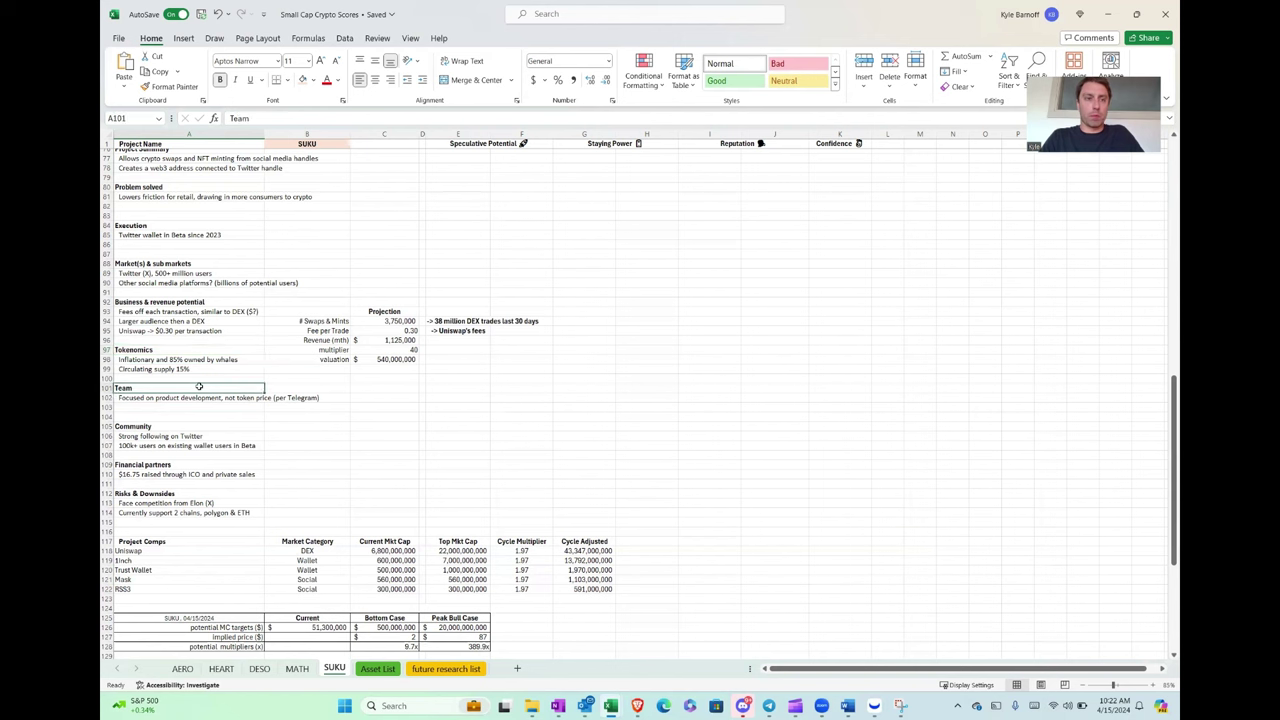
Edit note A110 to read '$16.75 million raised through ICO and private sales'
click(262, 474)
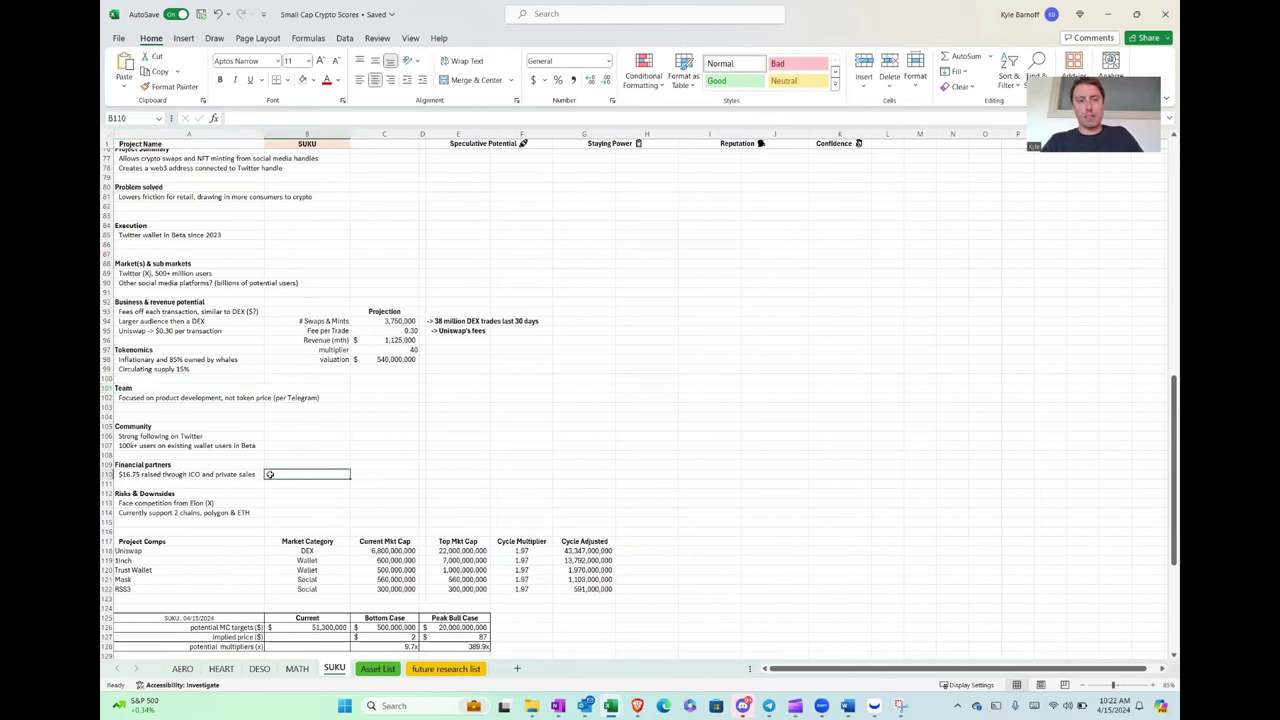
double_click(142, 474)
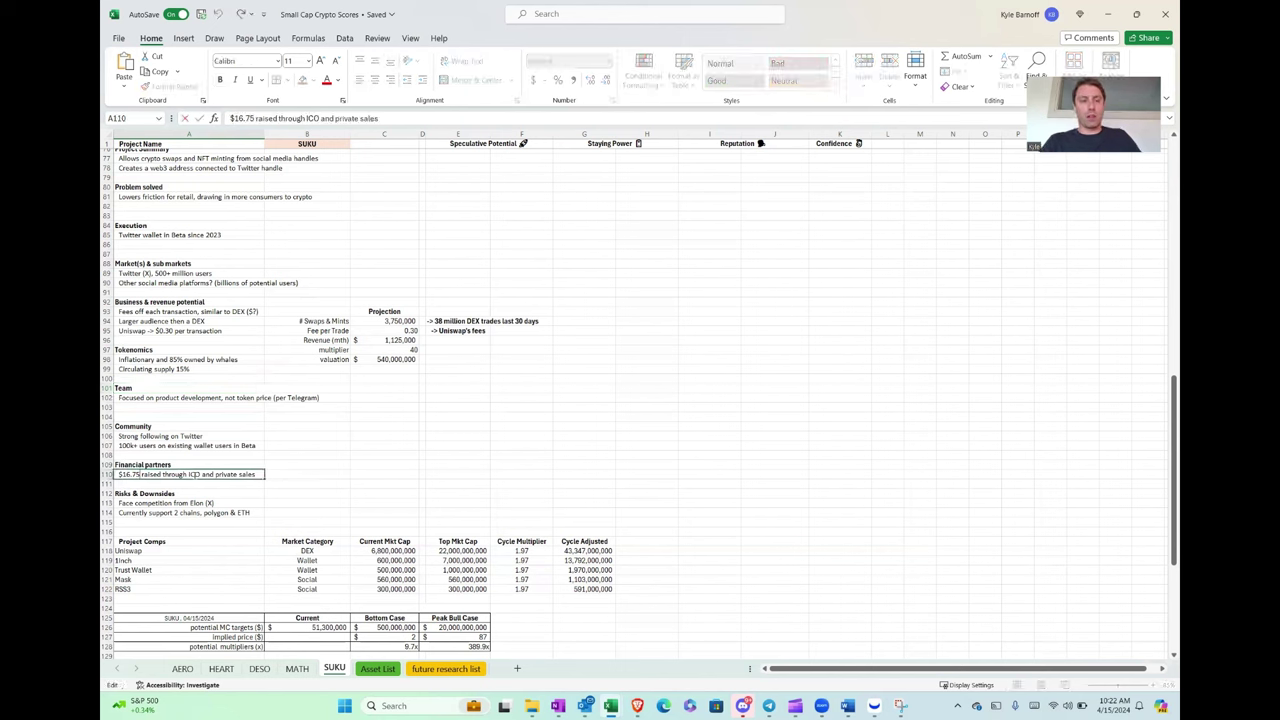
text(millions rais)
key(BackSpace)
key(Return)
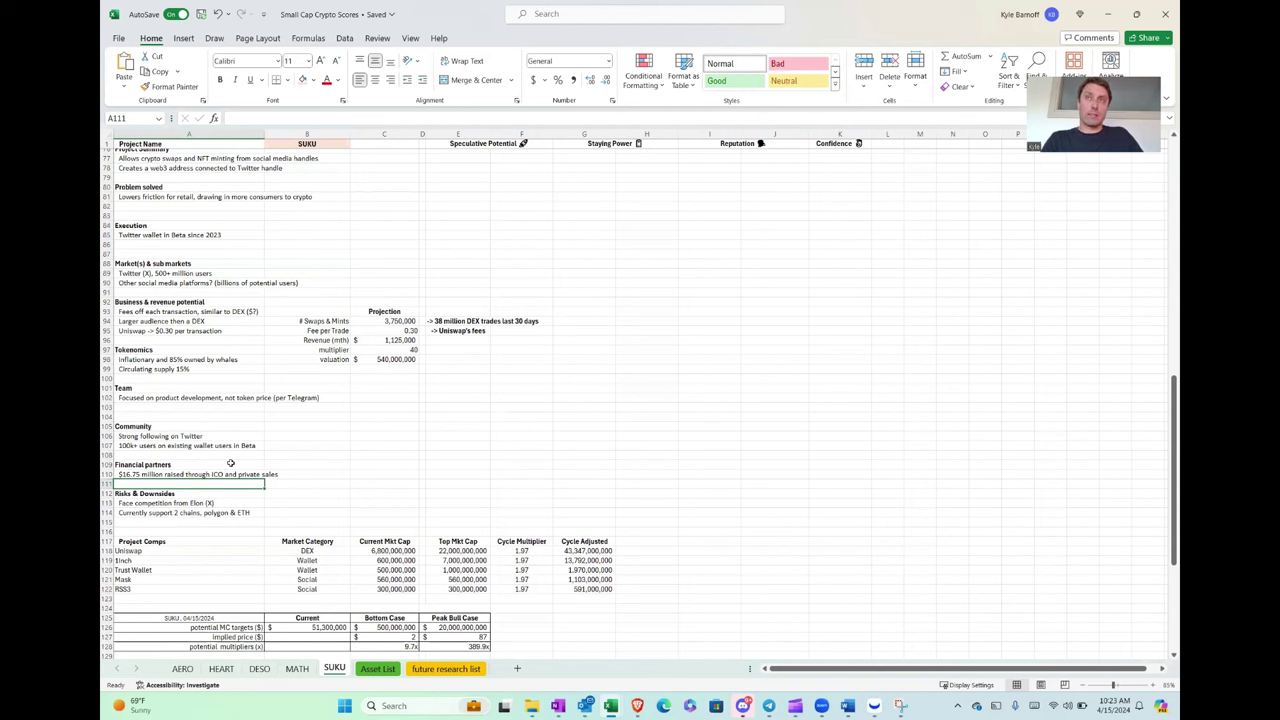
click(230, 463)
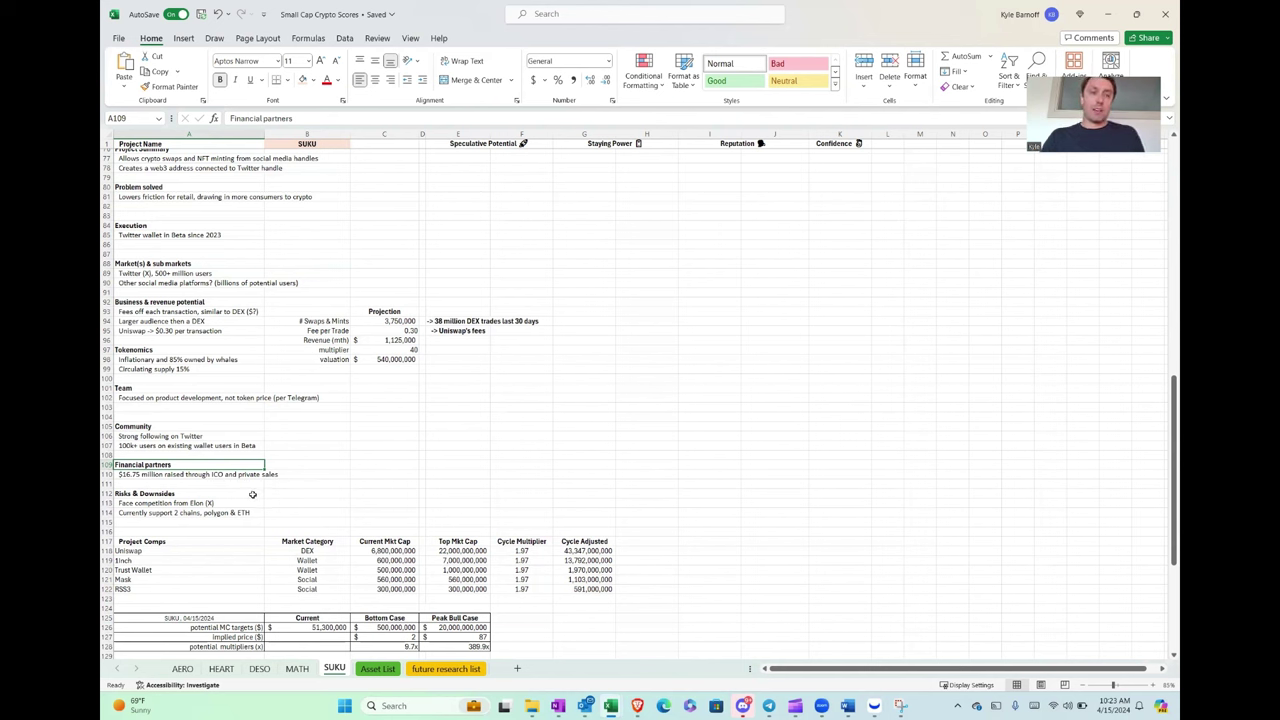
click(250, 494)
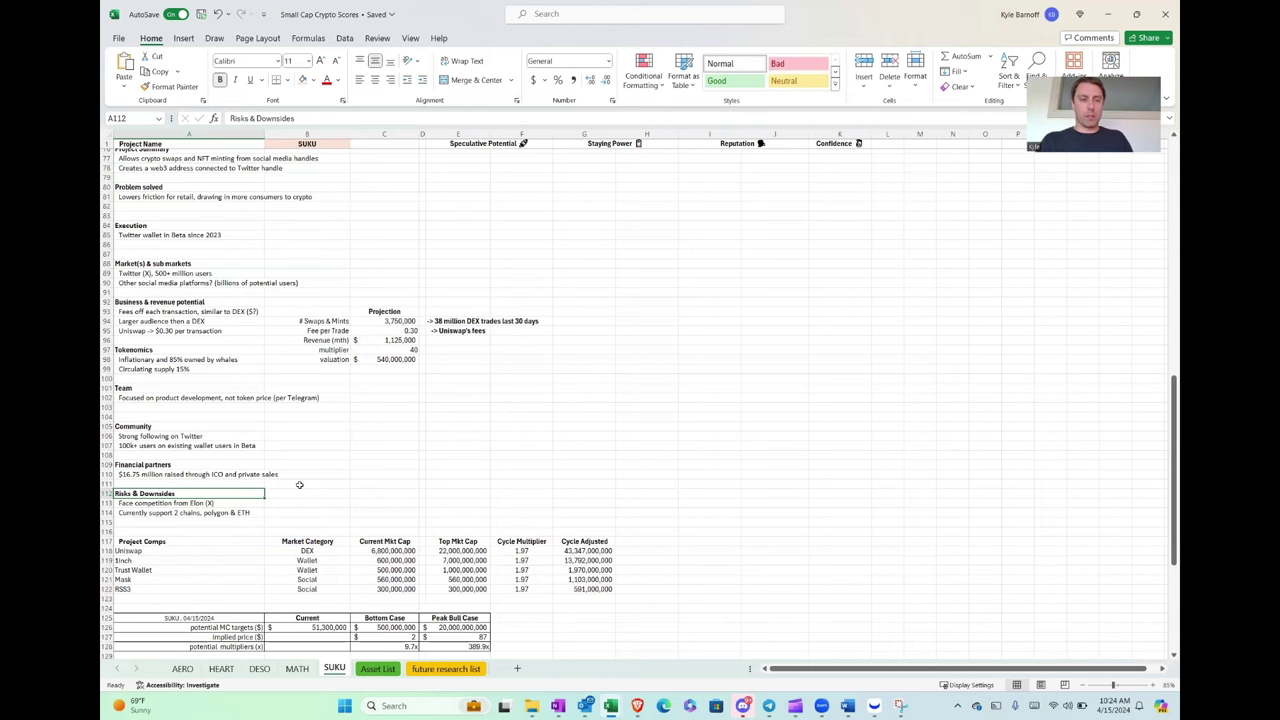
scroll(290, 490, down, 2)
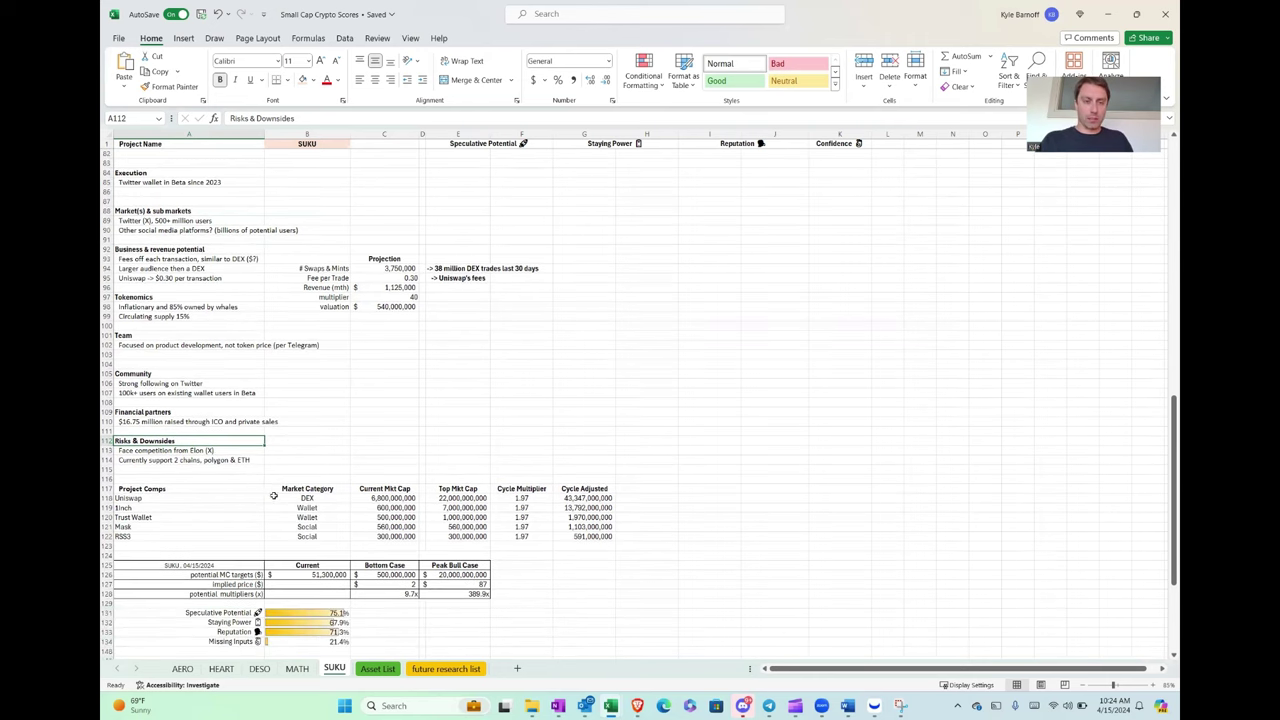
click(220, 489)
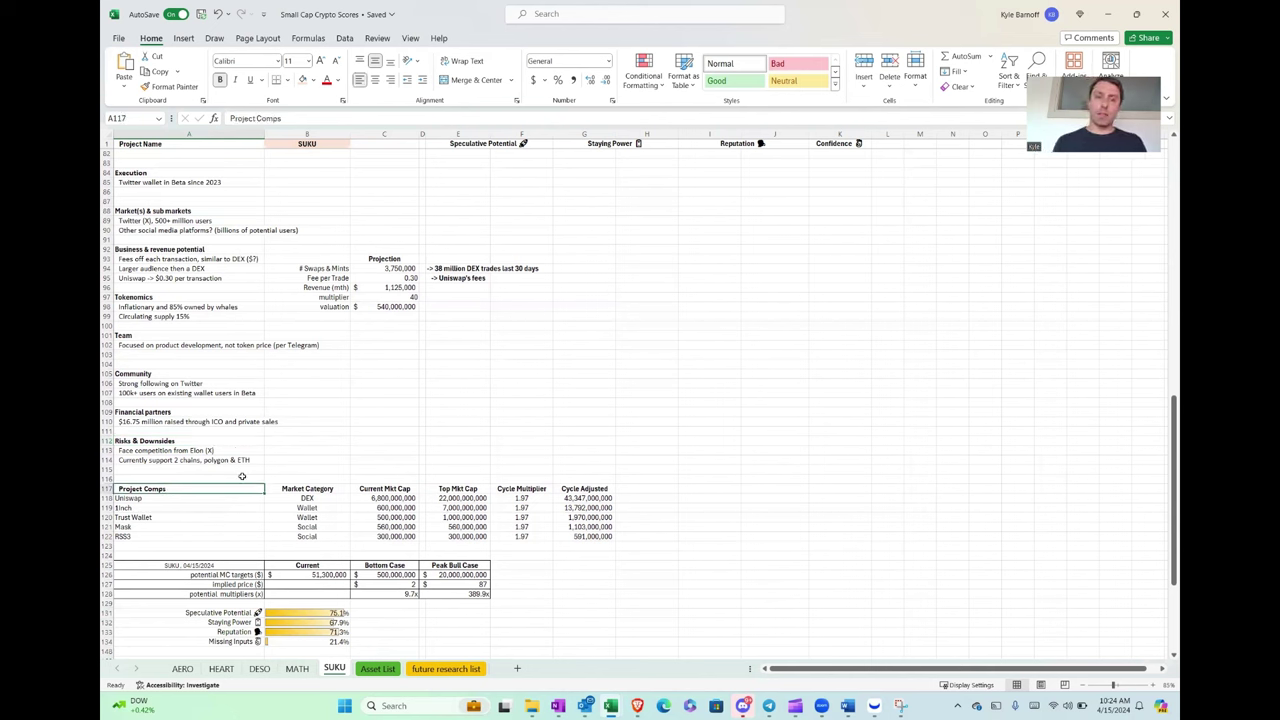